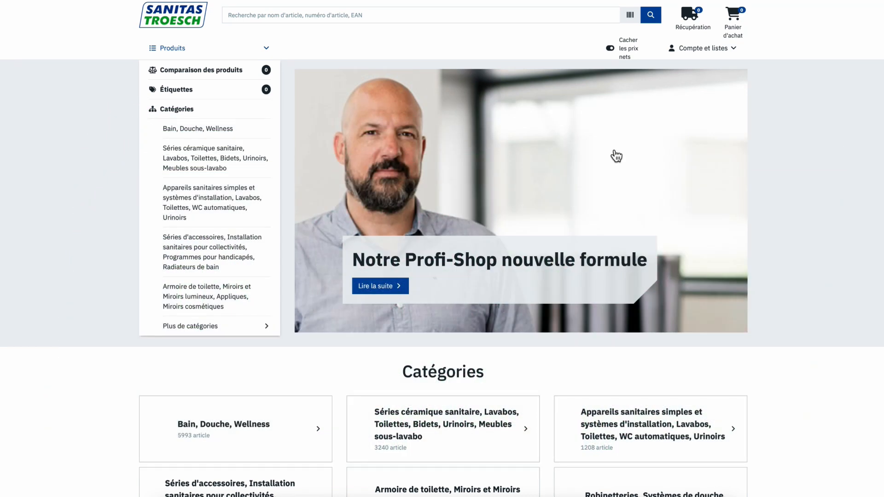
Step: Go to Mon compte, open Gérer les utilisateurs, and start creating a new user
click(700, 52)
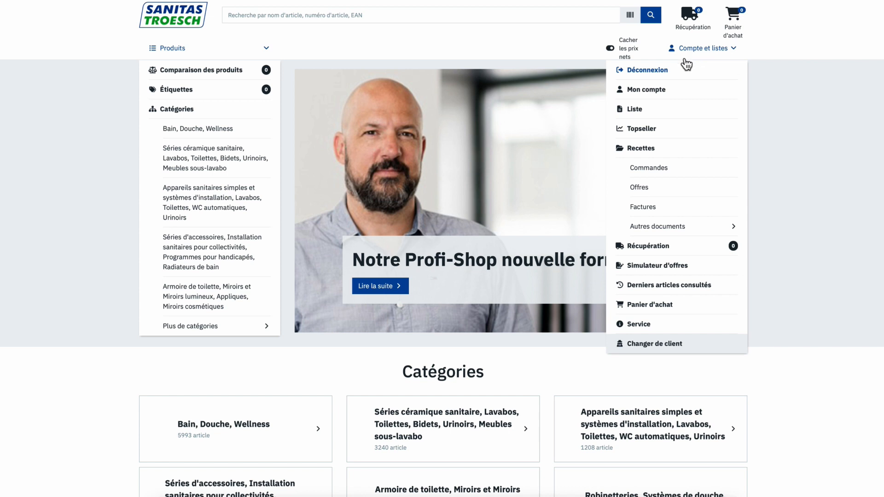
click(657, 92)
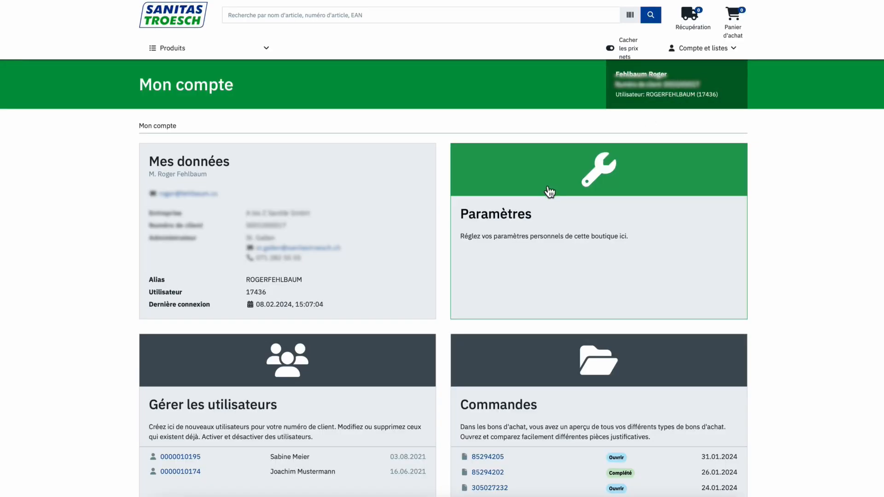
scroll(529, 216, down, 3)
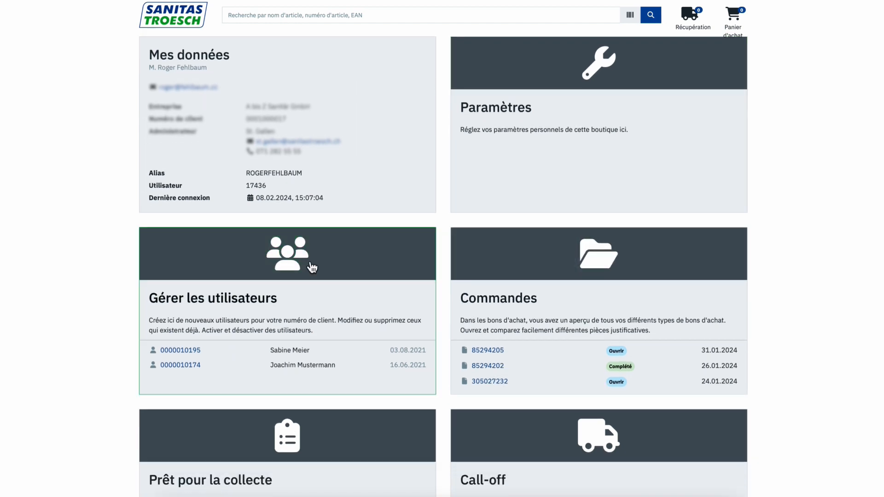
click(339, 276)
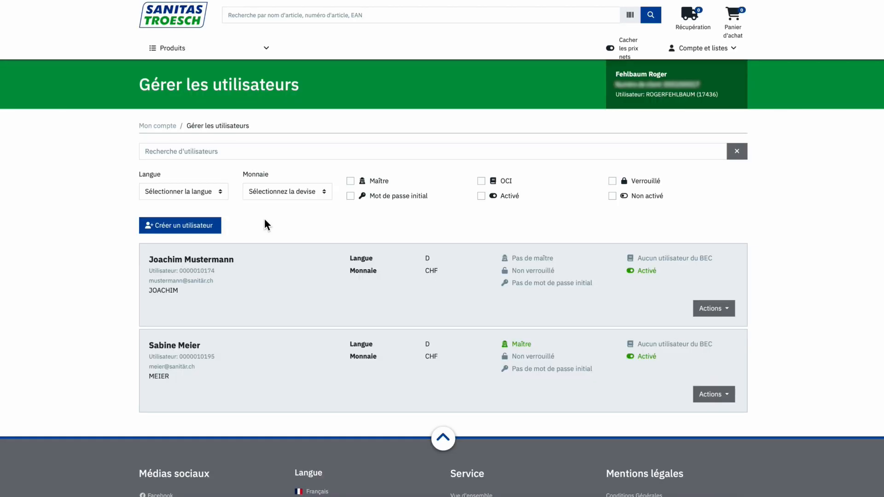
click(205, 234)
Step: Choose salutation M. and enter the new user's surname, first name, alias and e-mail
click(207, 226)
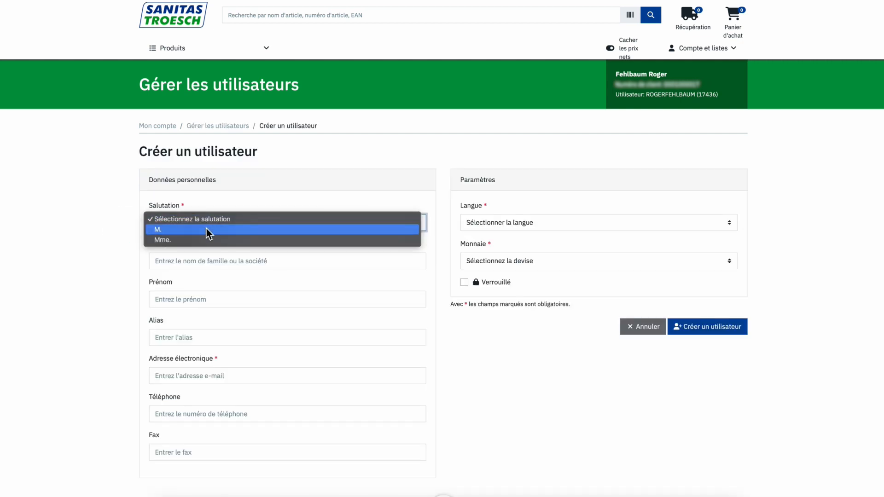
click(208, 230)
click(186, 261)
text(Beispieler)
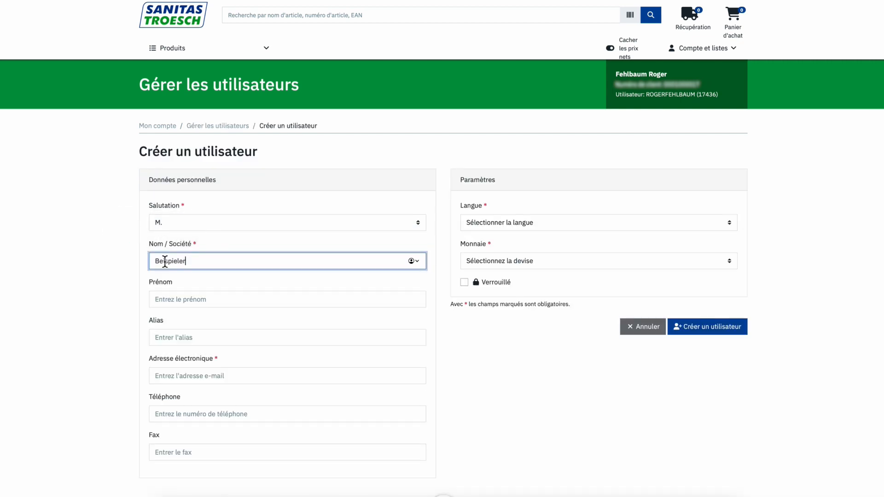
click(164, 297)
text(Sandro)
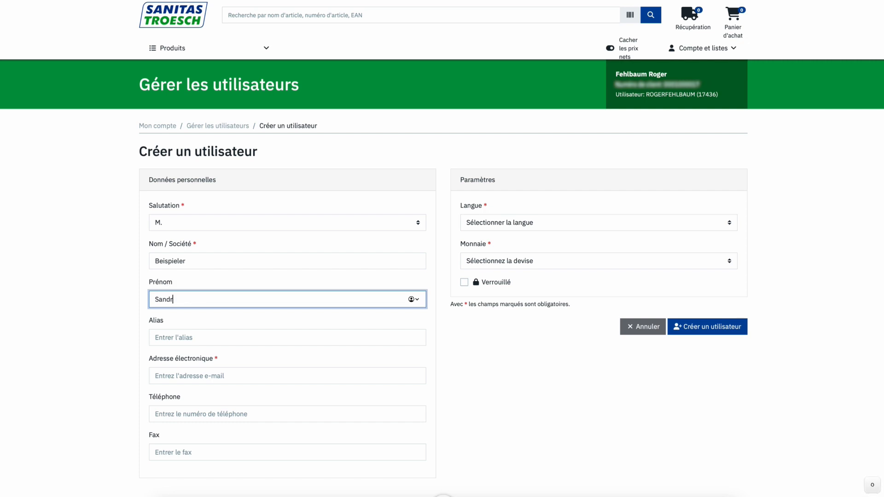
click(170, 331)
text(San)
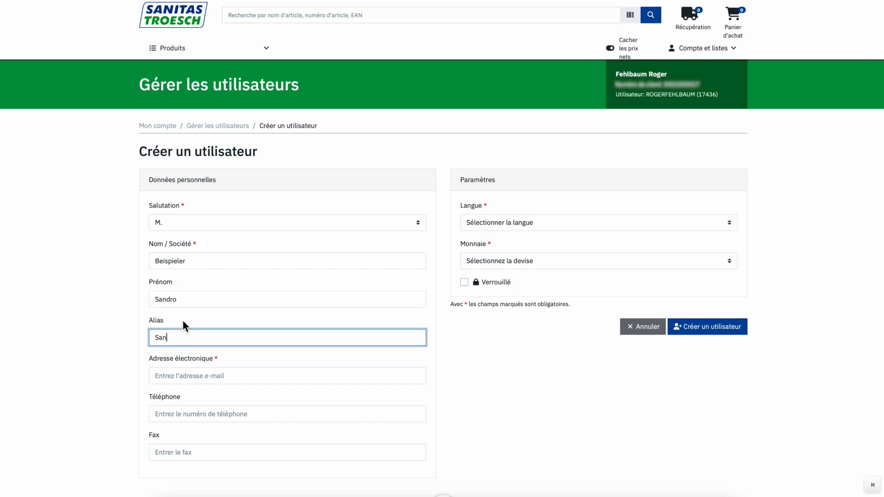
click(130, 348)
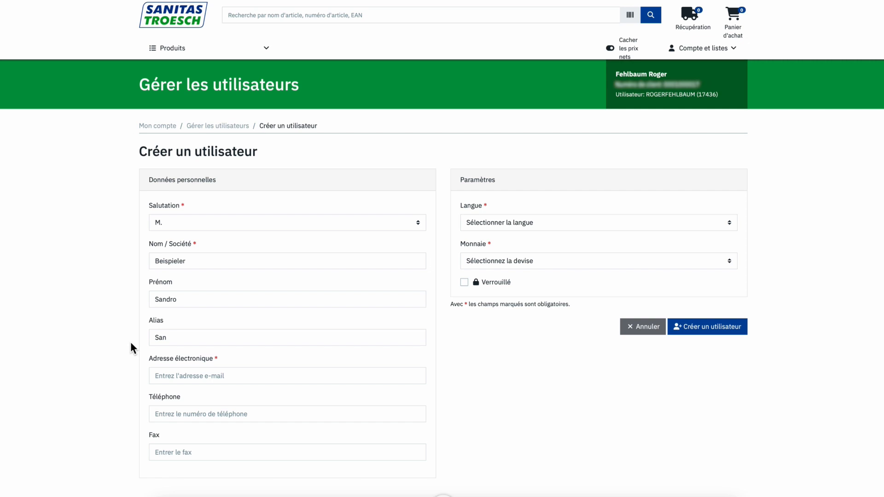
key(Tab)
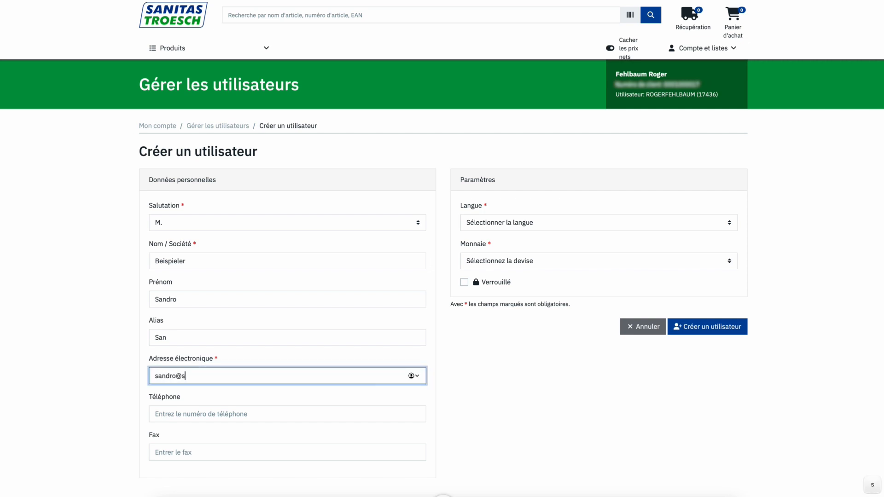
click(99, 377)
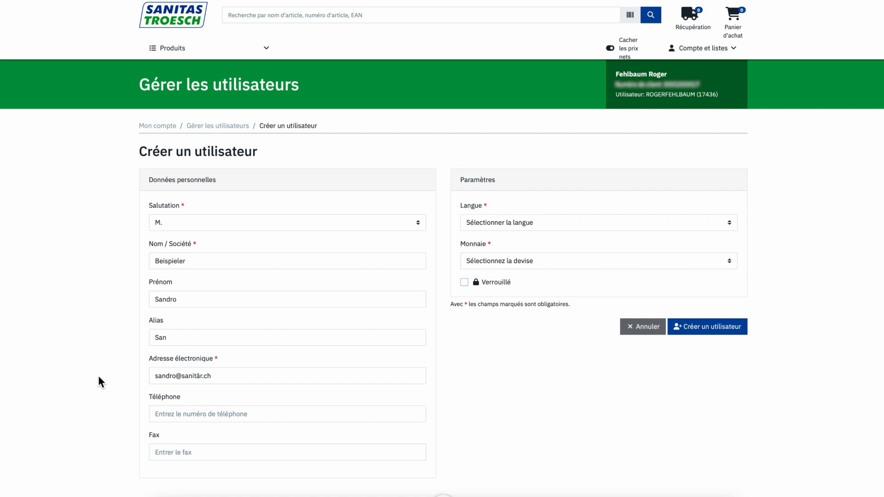
Step: Set the user's language to français and currency to Franc suisse
click(511, 222)
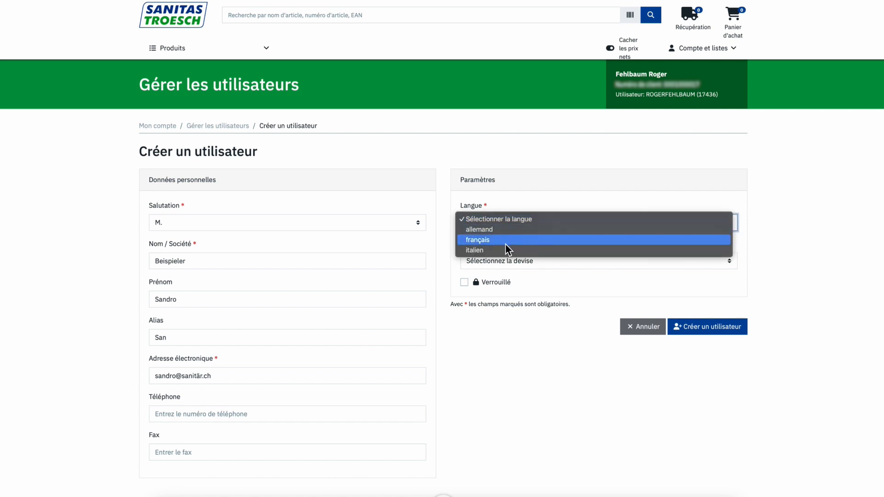
click(505, 240)
click(486, 261)
click(488, 268)
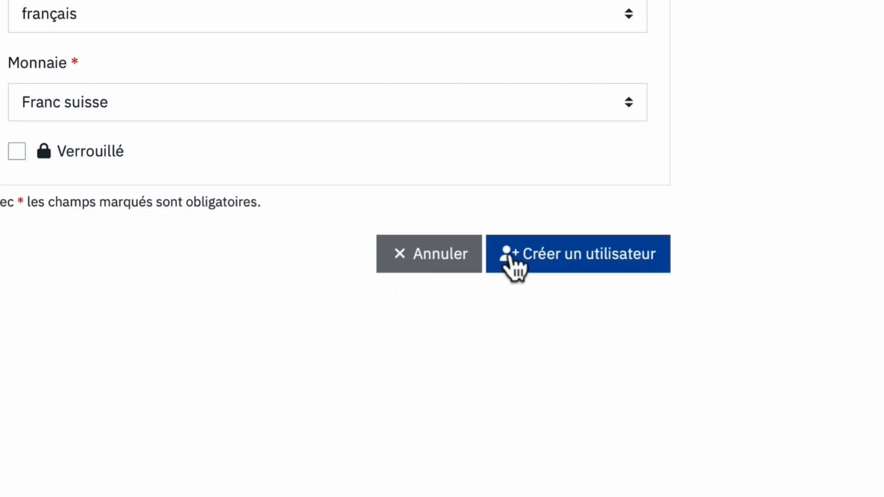
Step: Submit the form to create the new user account
click(514, 265)
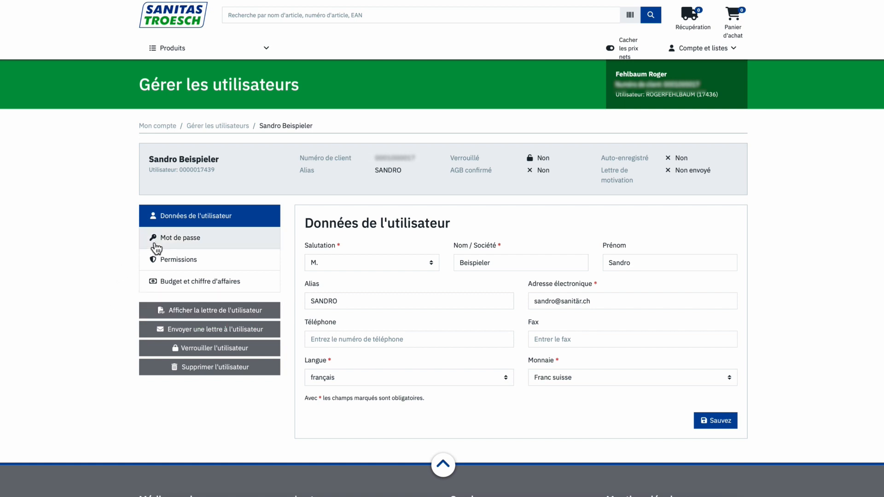
Step: Replace the initial password with a new password entered twice, then go to Permissions
click(171, 244)
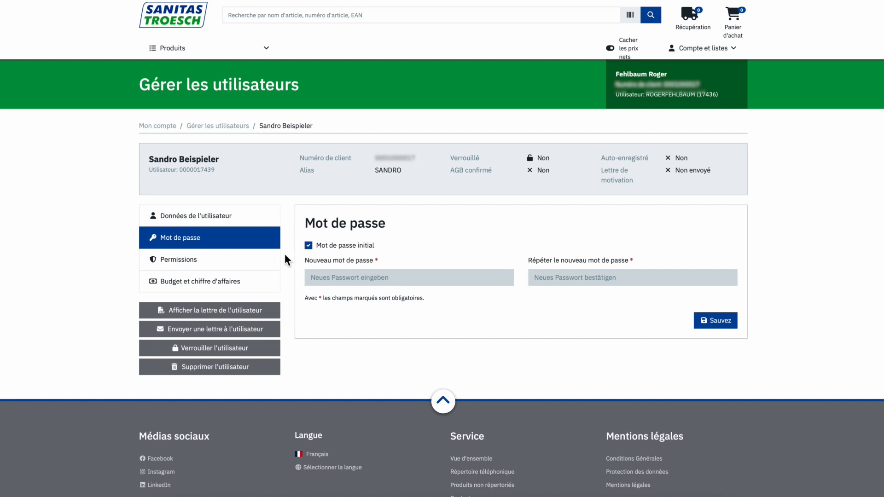
click(309, 245)
click(318, 276)
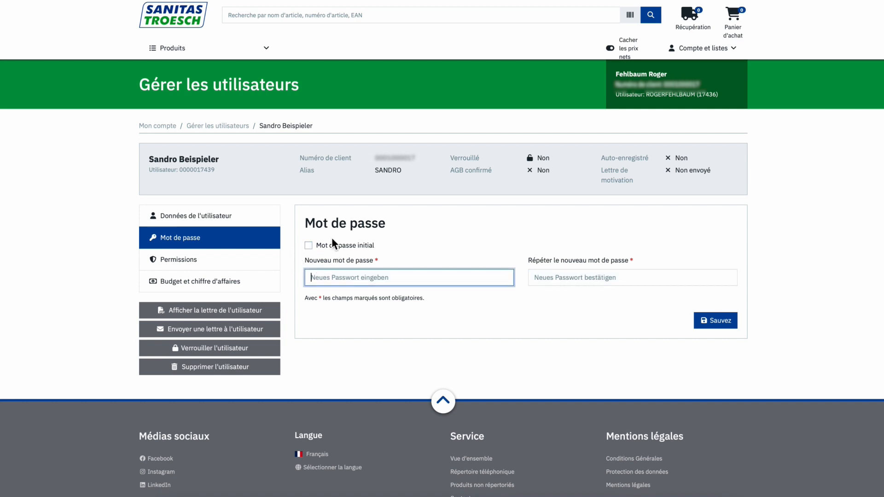
text(•••••••••••••••)
click(552, 278)
text(•••••••••••••)
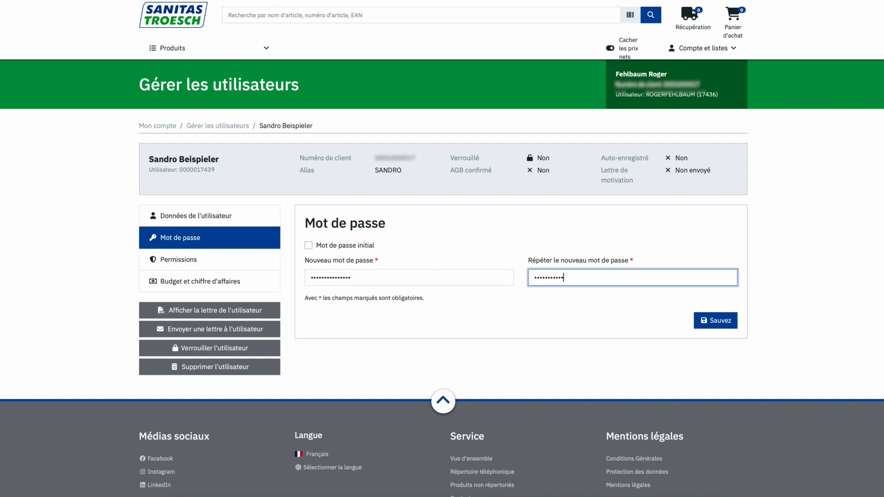
text(••)
click(515, 226)
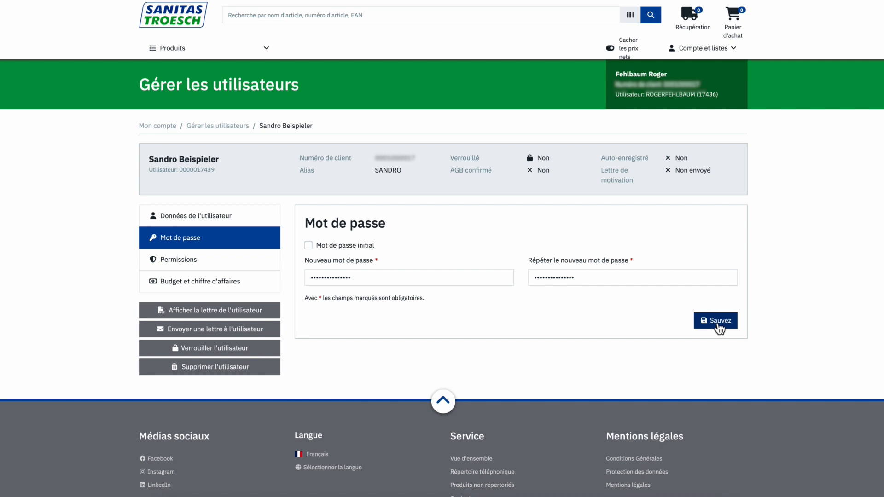
click(206, 260)
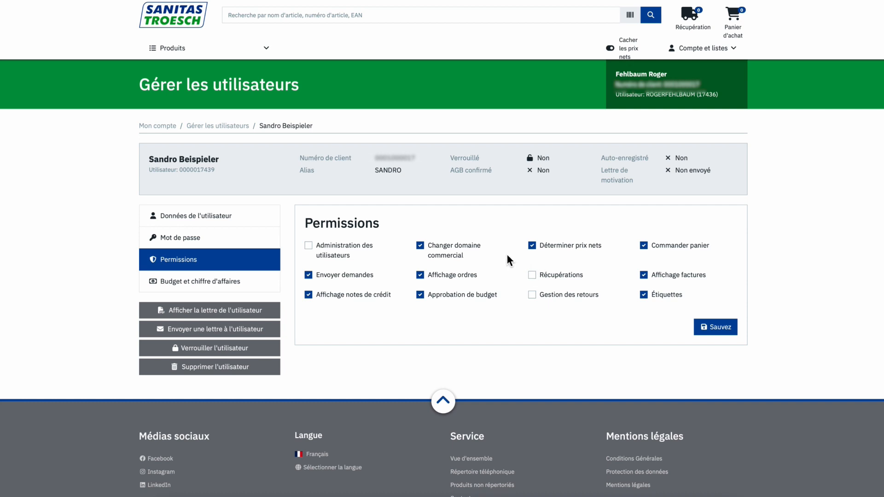
Step: Grant and save the Récupérations permission, then go to Budget et chiffre d'affaires
click(531, 275)
click(717, 328)
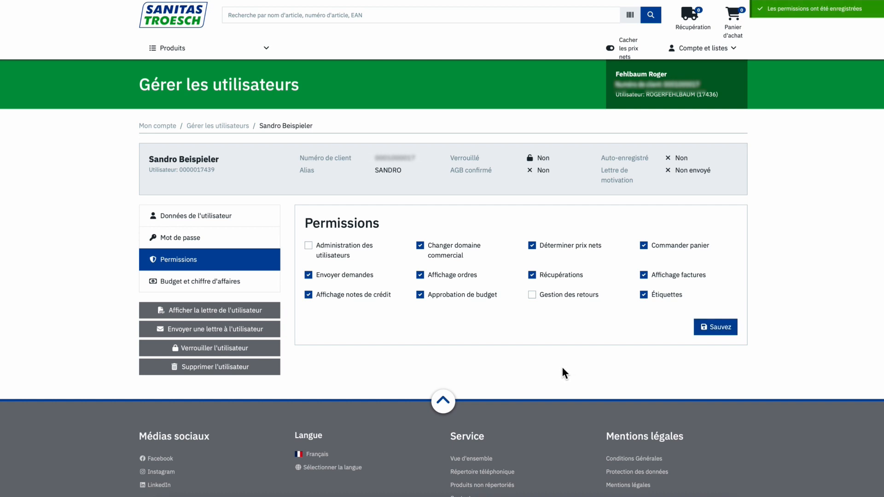
click(264, 283)
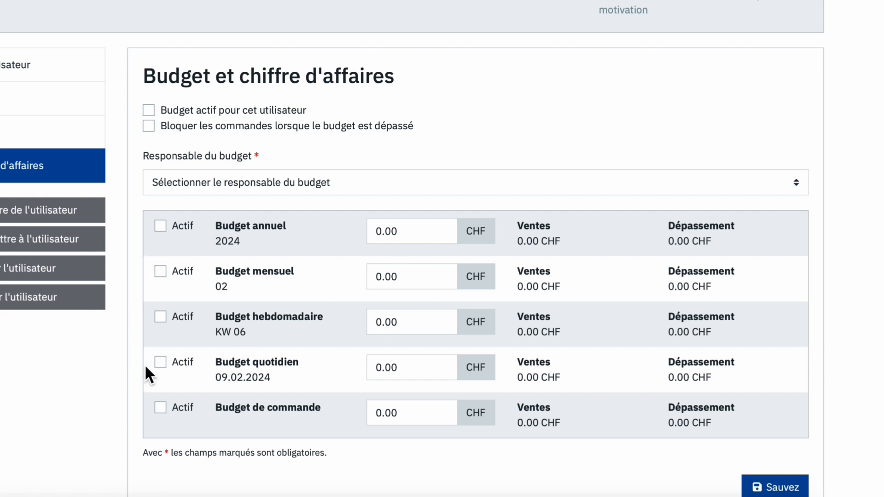
Step: Save an active 1000.00 CHF daily budget with a budget manager and orders blocked when exceeded
double_click(388, 368)
text(1000.00)
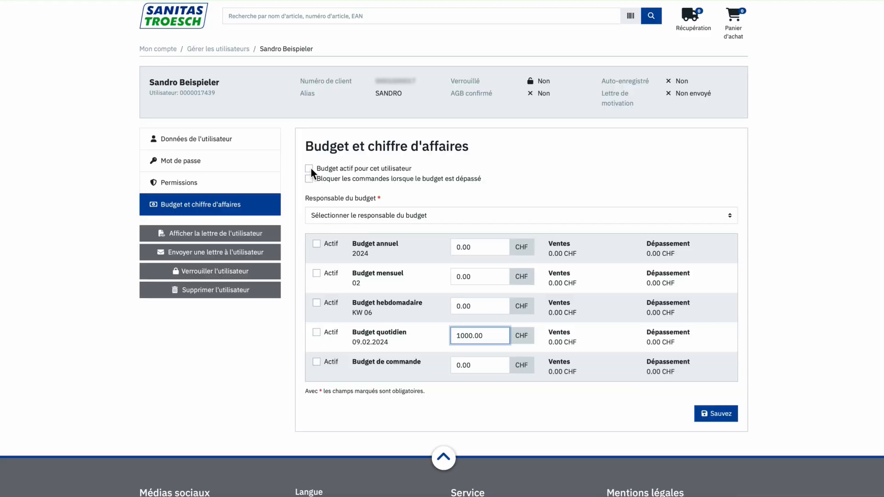
click(148, 110)
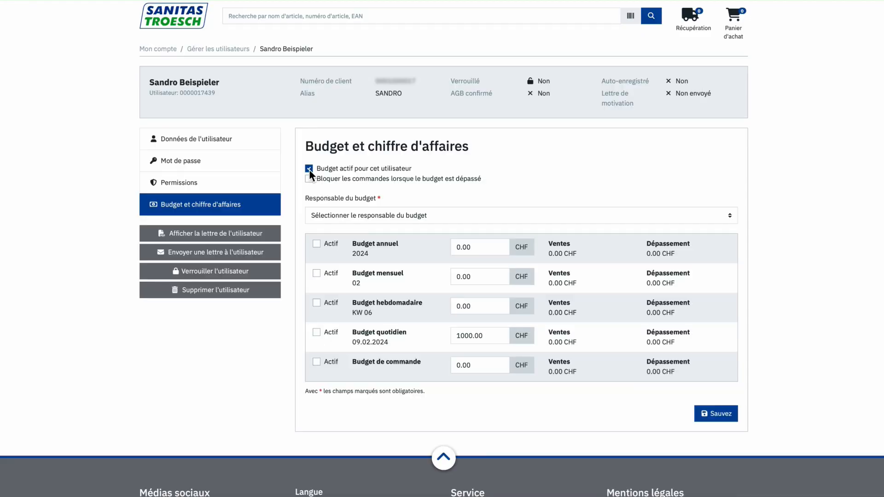
click(728, 217)
click(658, 228)
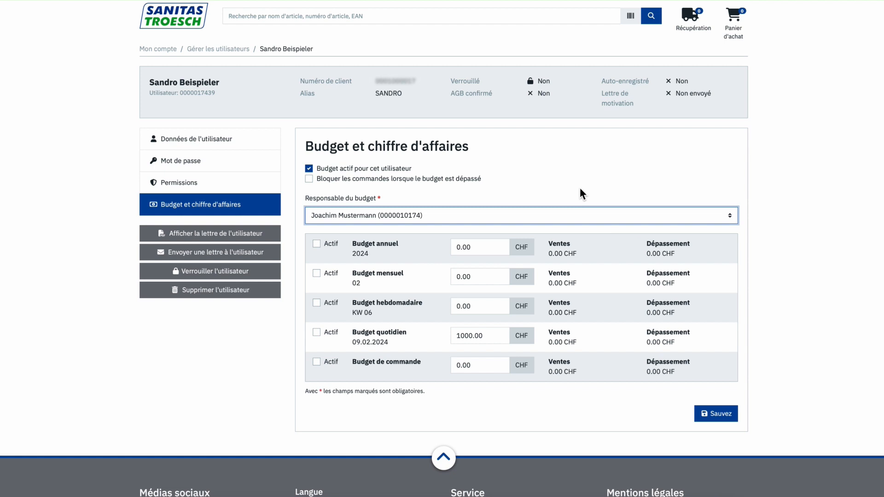
click(309, 179)
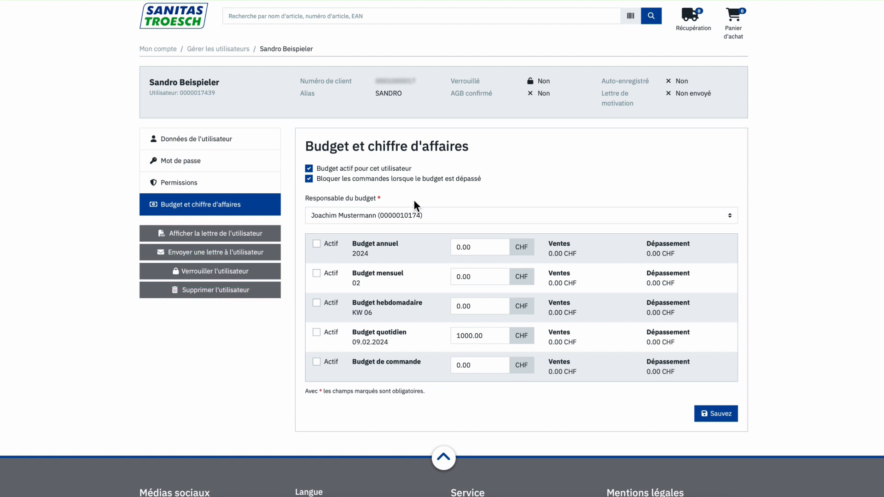
click(720, 416)
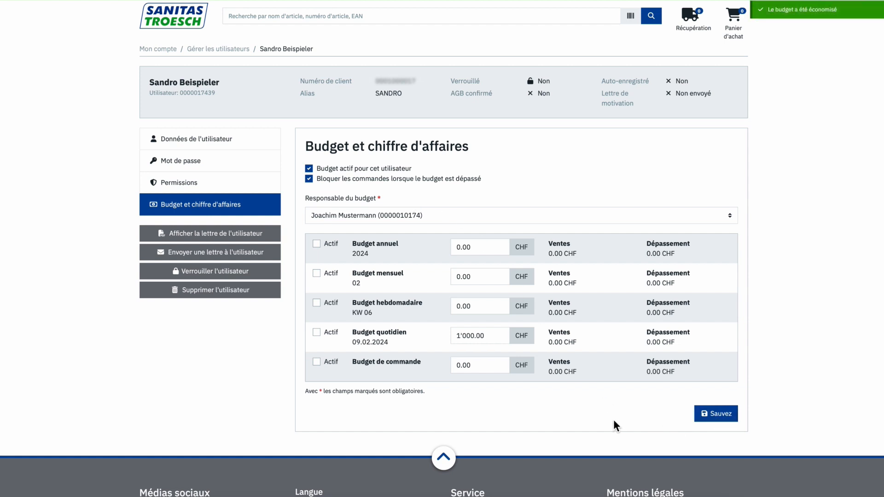
Step: Return to Mon compte and open the Paramètres settings page
click(163, 50)
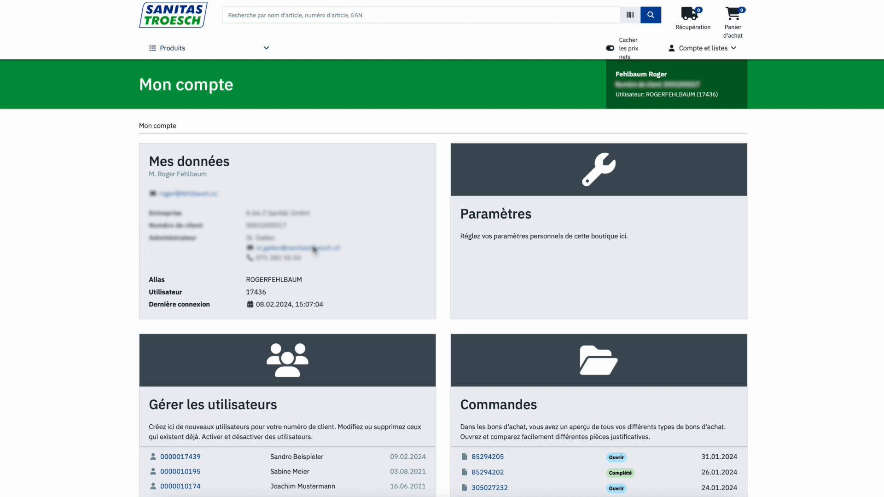
click(663, 178)
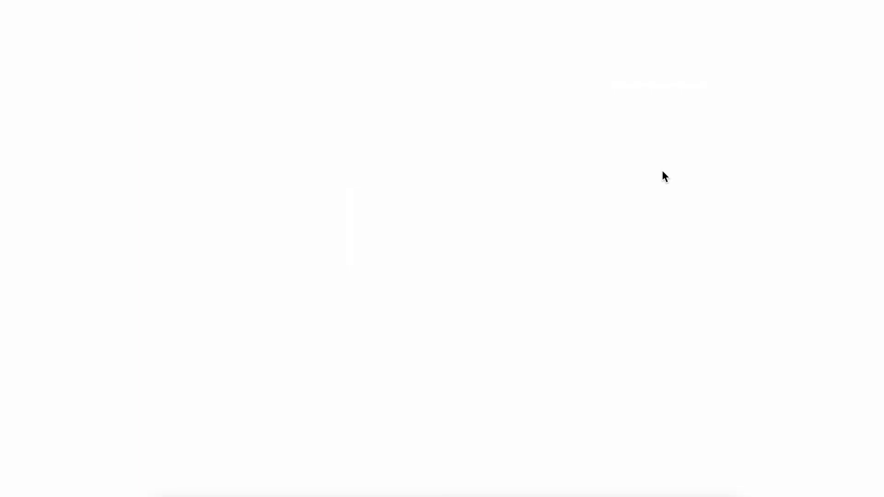